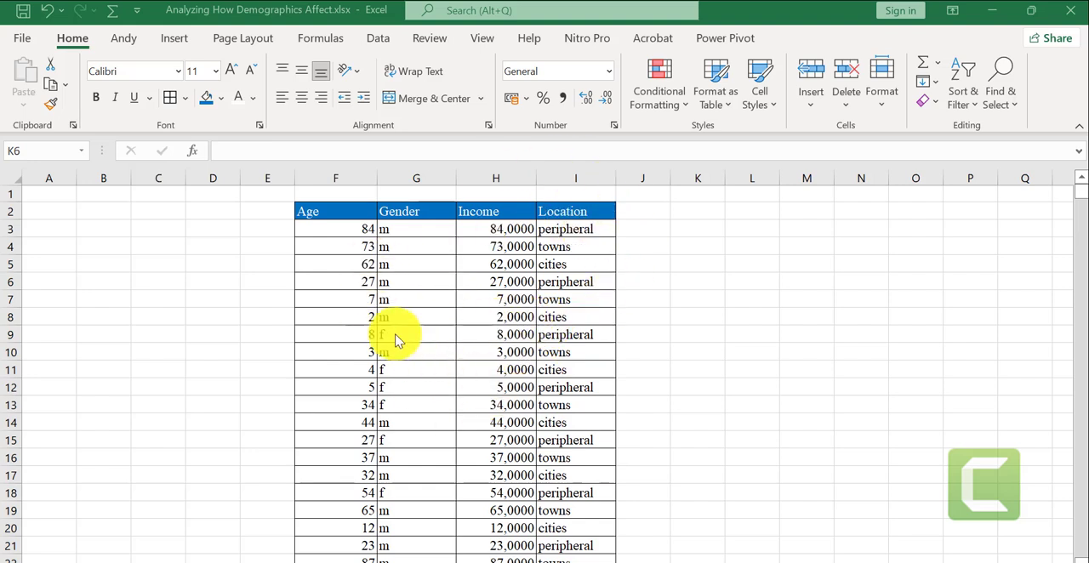
Insert a PivotTable from Sheet6!$F$2:$I$1008 on the existing worksheet at cell J7
{"action": "left_click", "coordinate": [359, 171]}
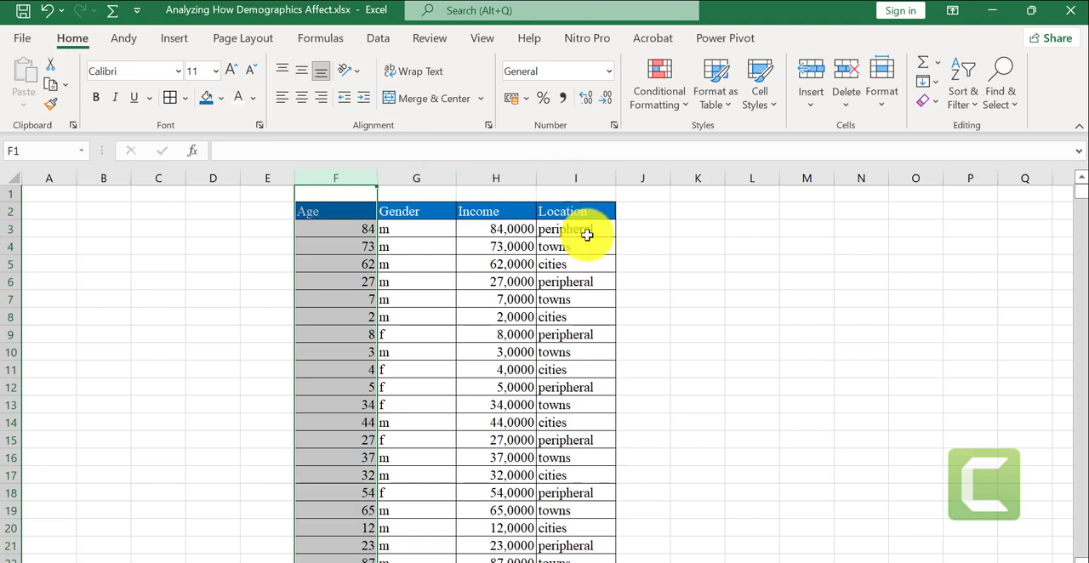
{"action": "left_click", "coordinate": [661, 296]}
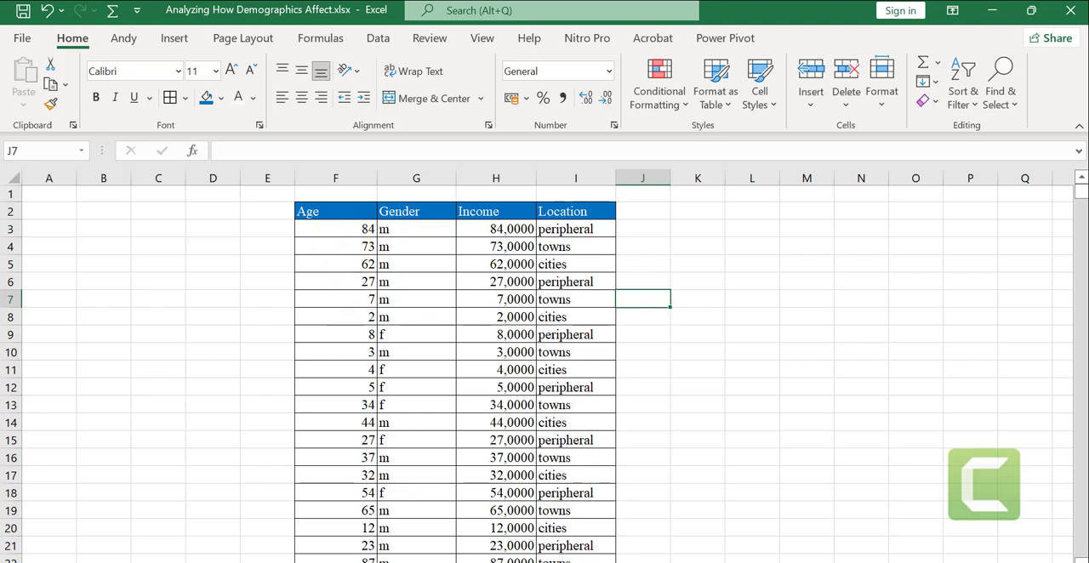
{"action": "left_click", "coordinate": [176, 39]}
{"action": "left_click", "coordinate": [21, 71]}
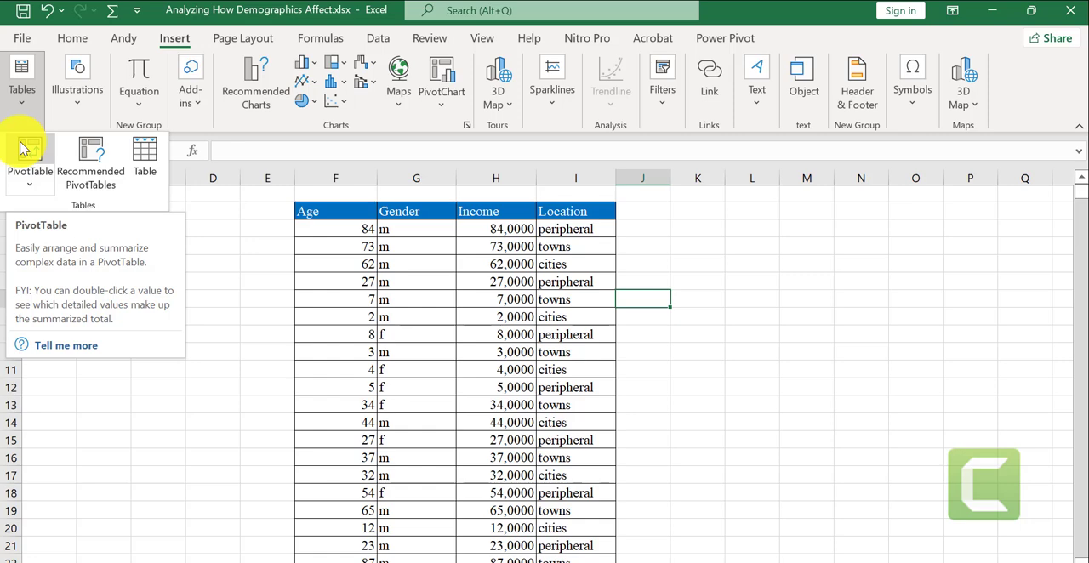
{"action": "left_click", "coordinate": [23, 149]}
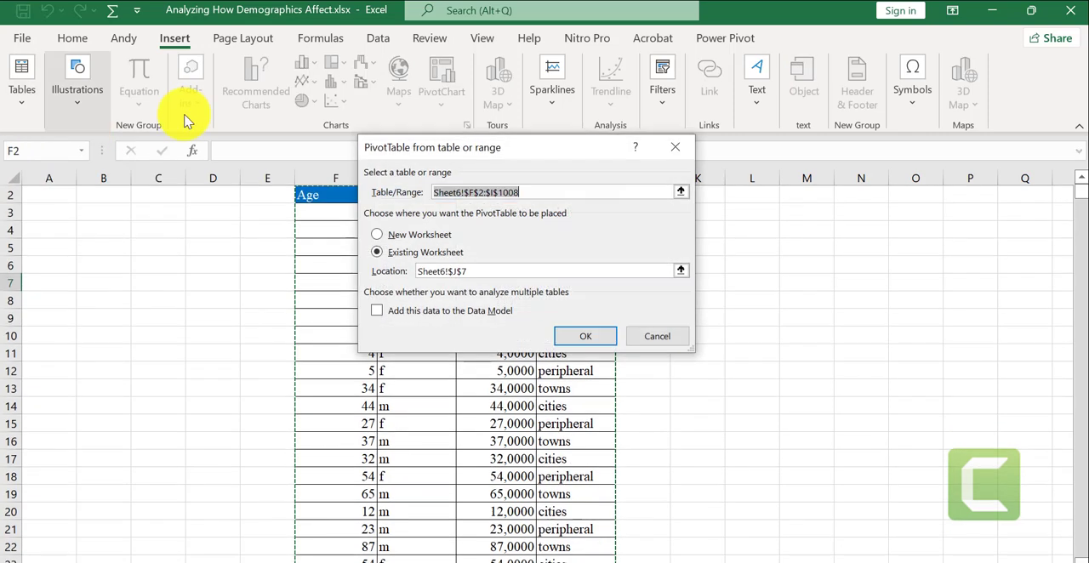
{"action": "left_click", "coordinate": [581, 336]}
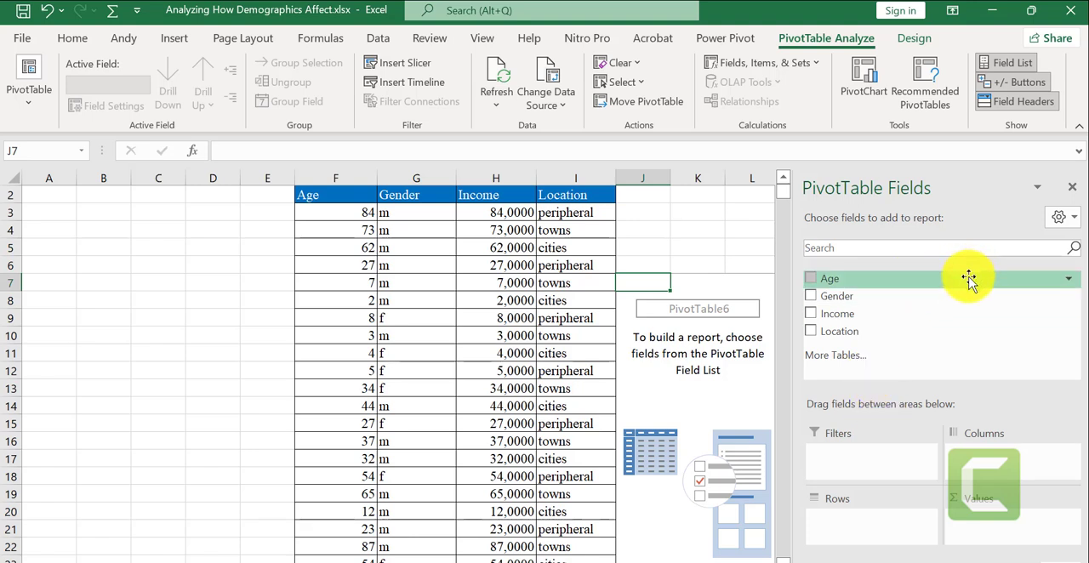
Add the Age field to both the Rows and Values areas of the PivotTable
{"action": "left_click_drag", "start_coordinate": [970, 273], "coordinate": [834, 520]}
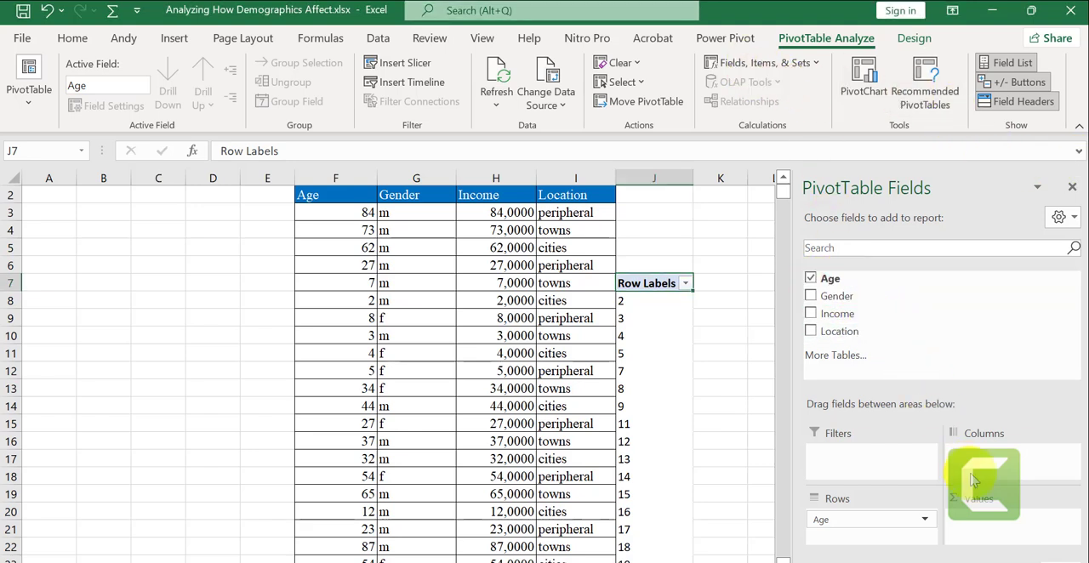
{"action": "left_click_drag", "start_coordinate": [853, 280], "coordinate": [999, 509]}
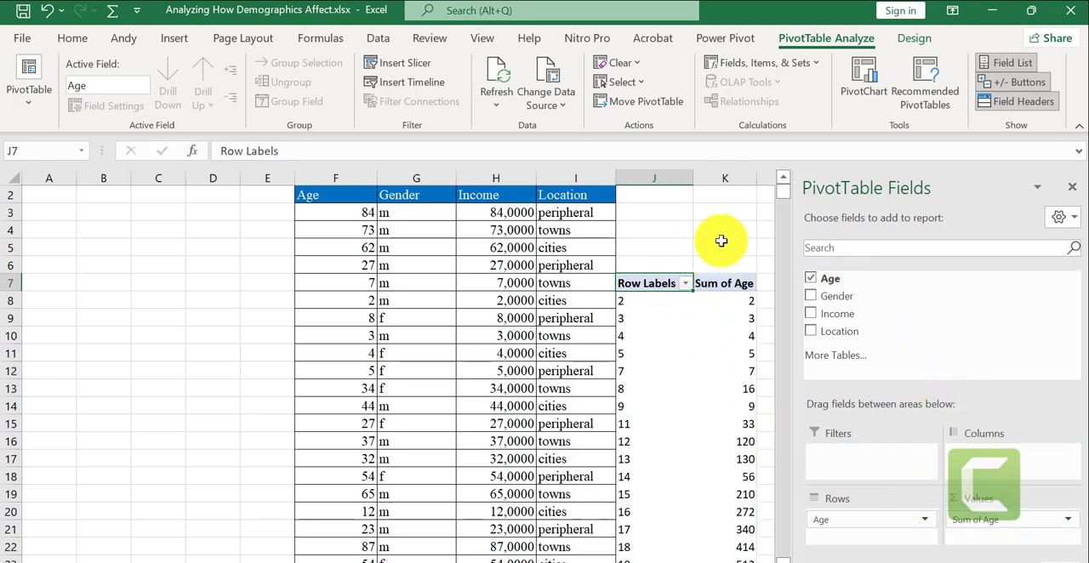
Rename the PivotTable's Sum of Age value field to "Analyse age"
{"action": "scroll", "coordinate": [659, 553], "scroll_direction": "right", "scroll_amount": 1}
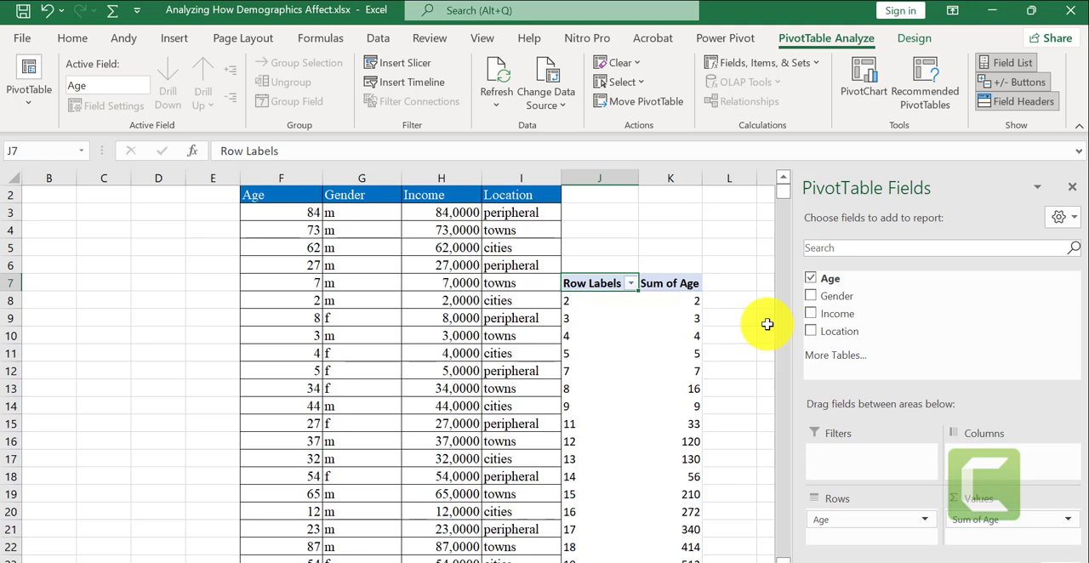
{"action": "left_click", "coordinate": [662, 286]}
{"action": "double_click", "coordinate": [662, 286]}
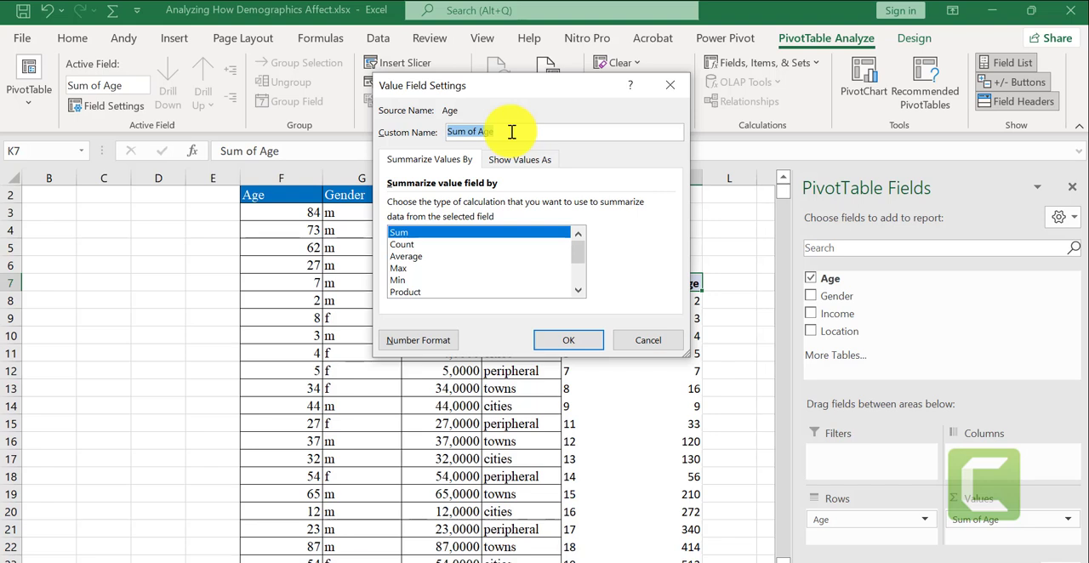
{"action": "type", "text": "Analyse age"}
{"action": "left_click", "coordinate": [583, 343]}
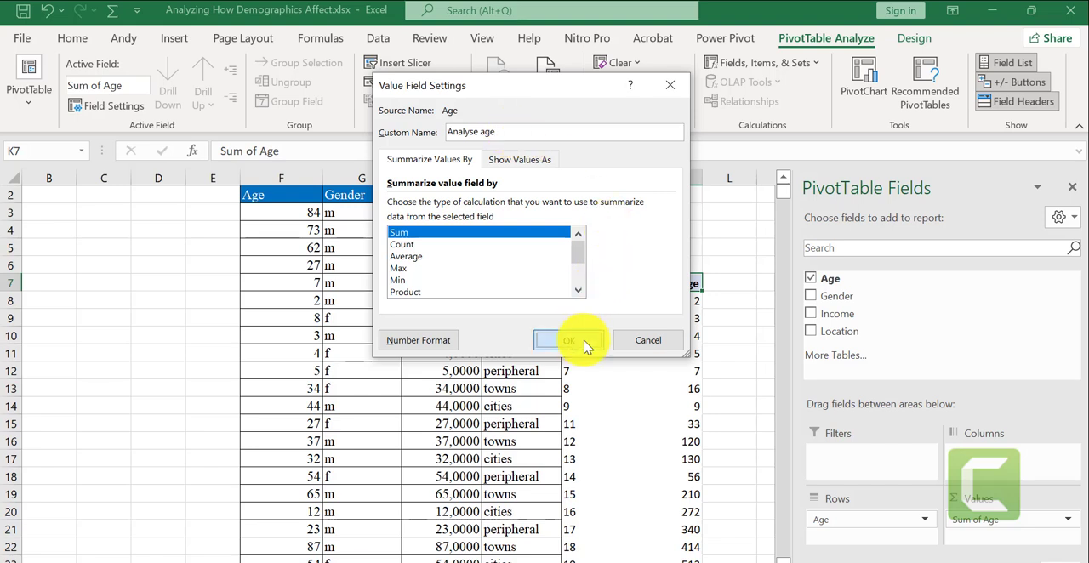
{"action": "left_click", "coordinate": [736, 384]}
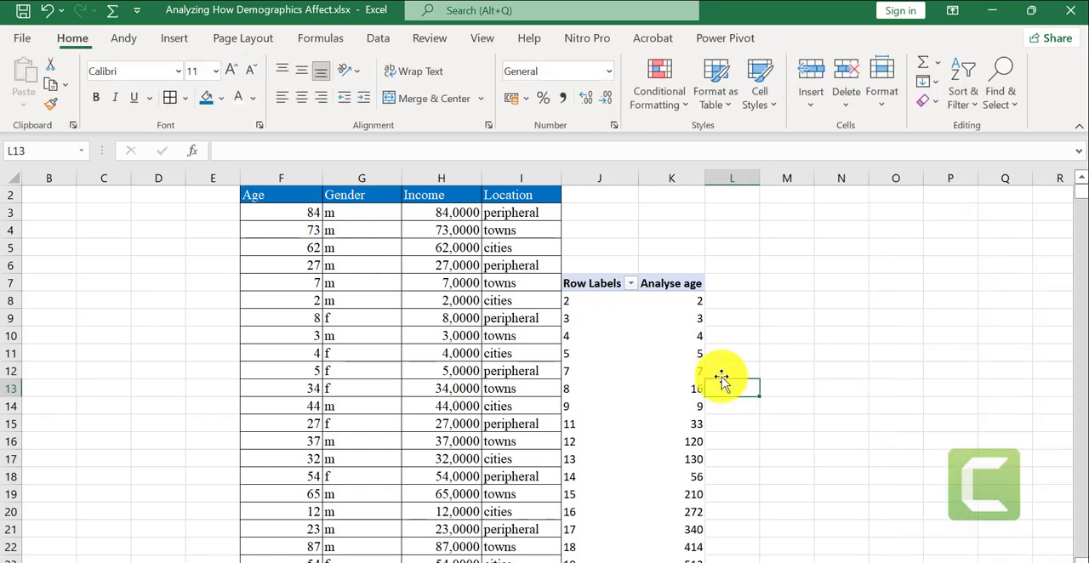
Show the Analyse age values as % of Column Total
{"action": "left_click", "coordinate": [669, 370]}
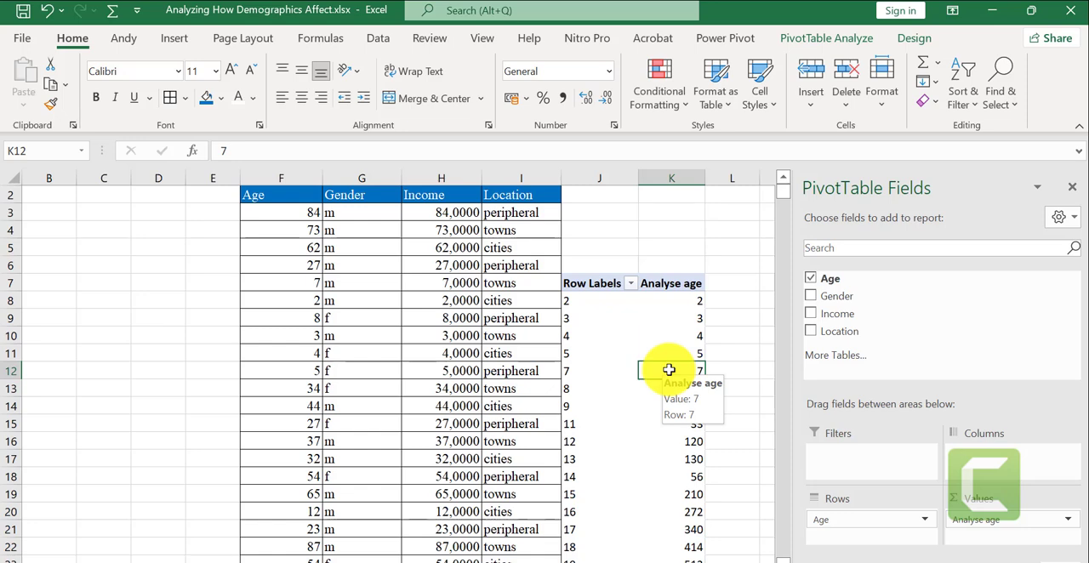
{"action": "right_click", "coordinate": [669, 369]}
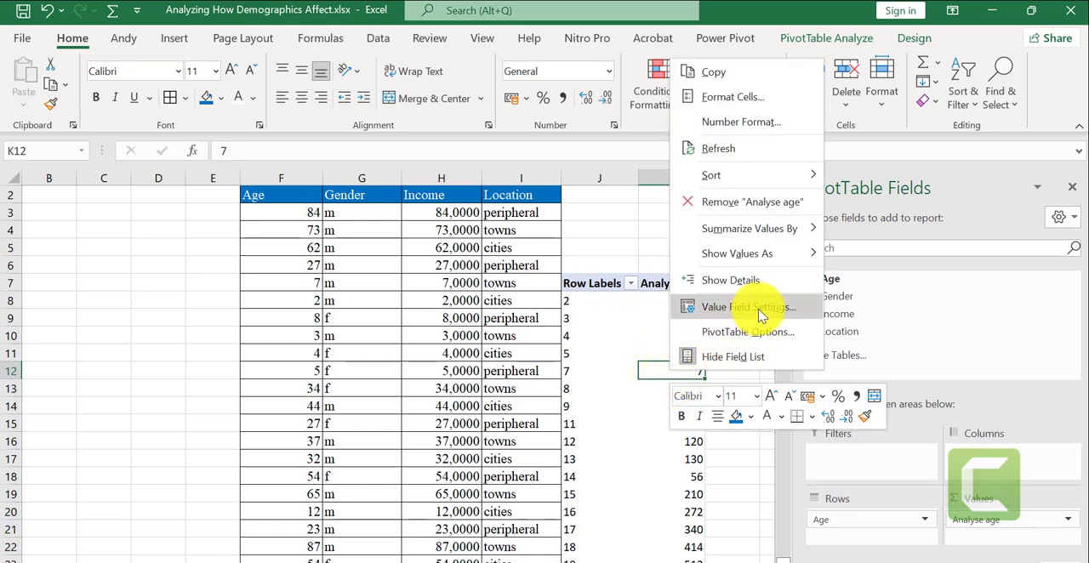
{"action": "left_click", "coordinate": [760, 314]}
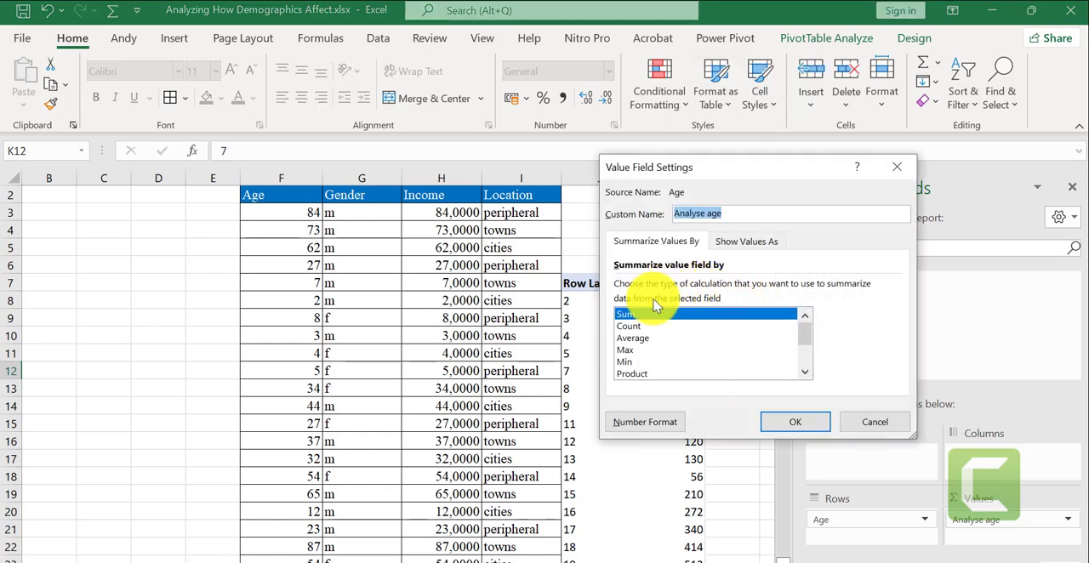
{"action": "left_click", "coordinate": [739, 243]}
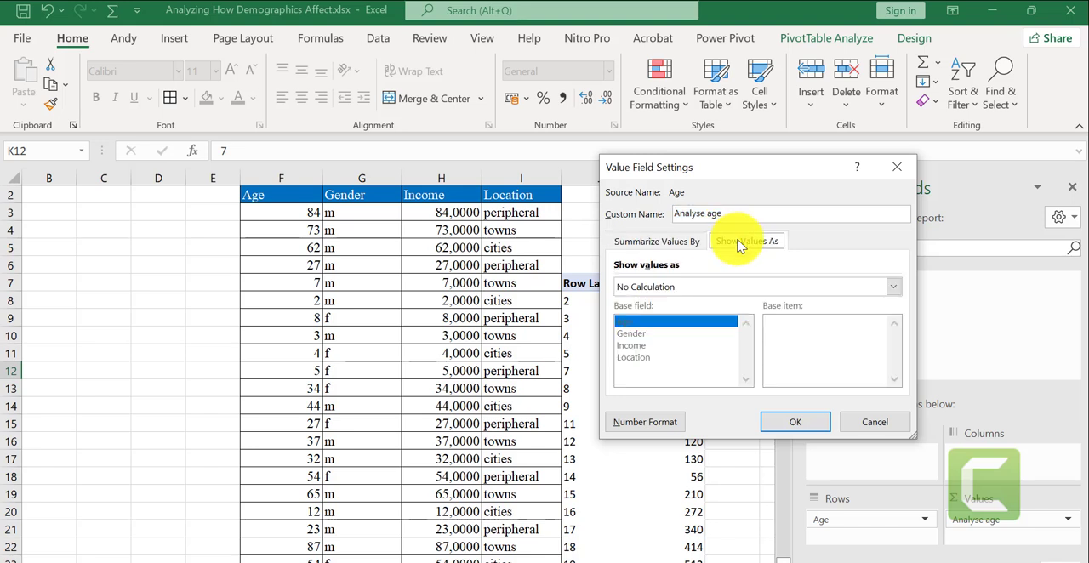
{"action": "left_click", "coordinate": [894, 290]}
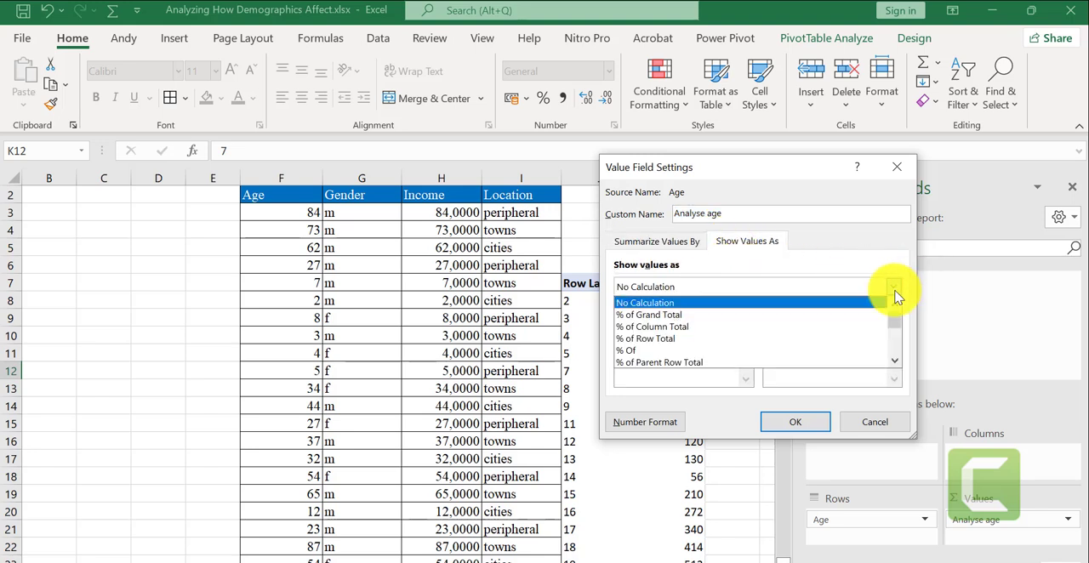
{"action": "left_click", "coordinate": [681, 326]}
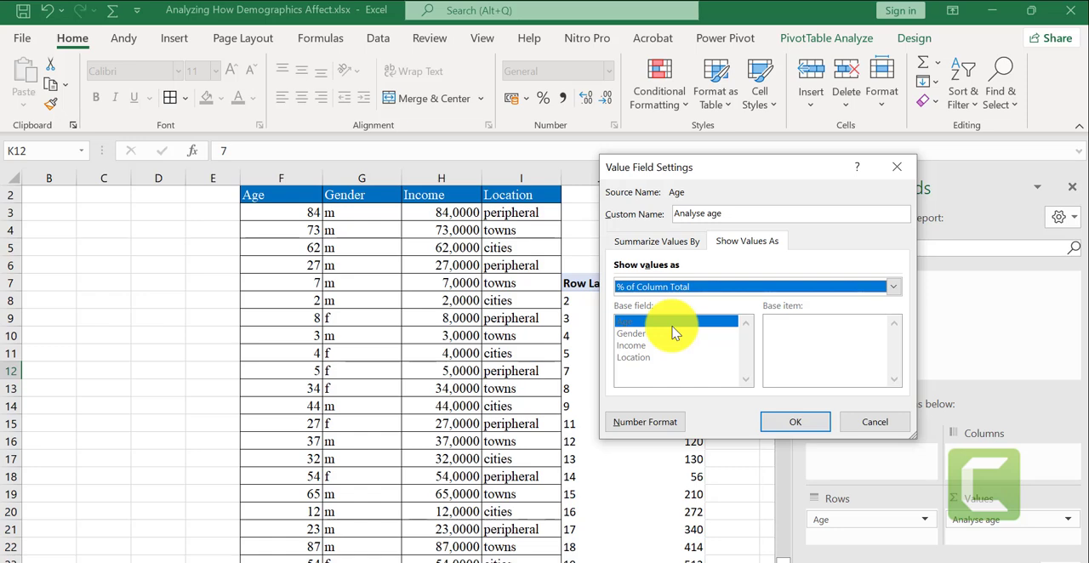
{"action": "left_click", "coordinate": [808, 429]}
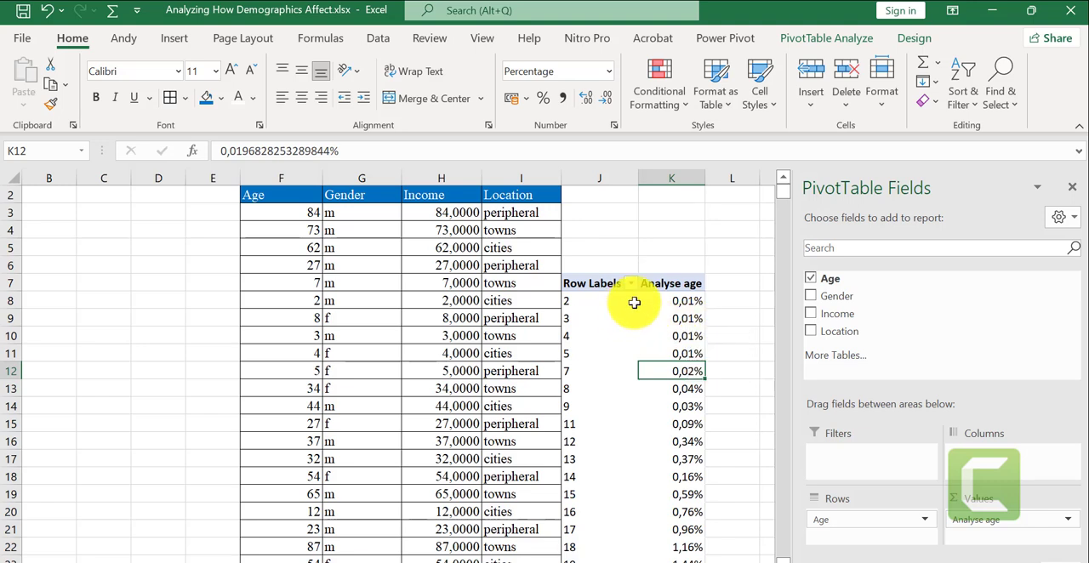
{"action": "left_click", "coordinate": [570, 335]}
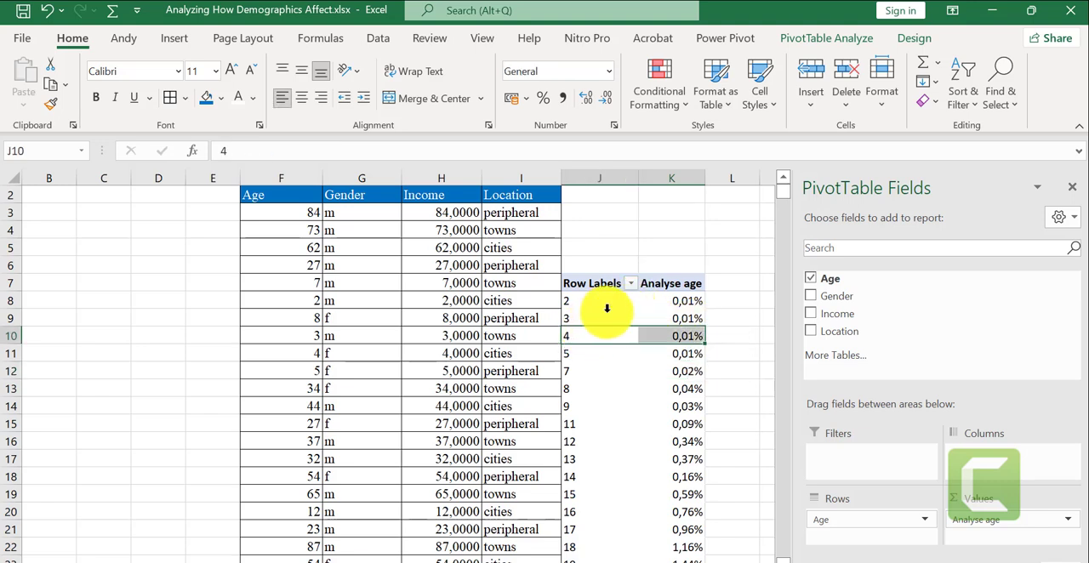
{"action": "left_click", "coordinate": [607, 309]}
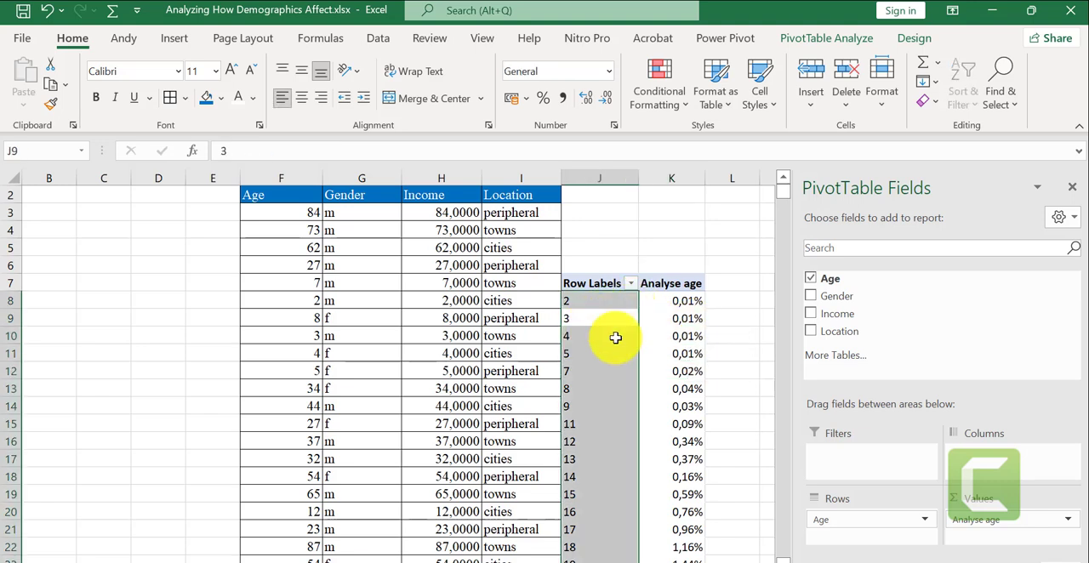
{"action": "left_click", "coordinate": [698, 337]}
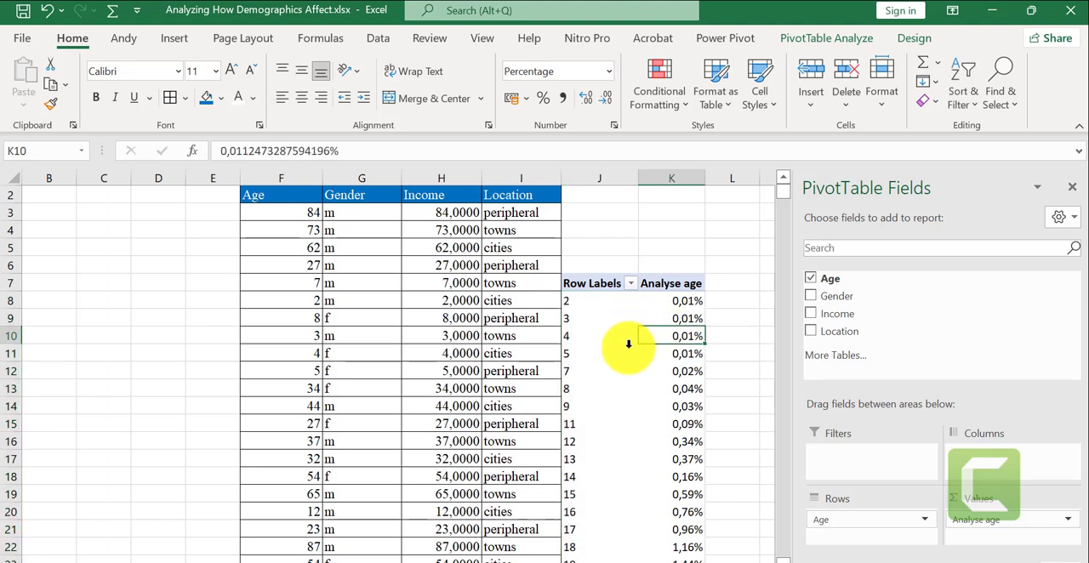
Group the PivotTable's age row labels by 10, starting at 2 and ending at 117
{"action": "left_click", "coordinate": [596, 372]}
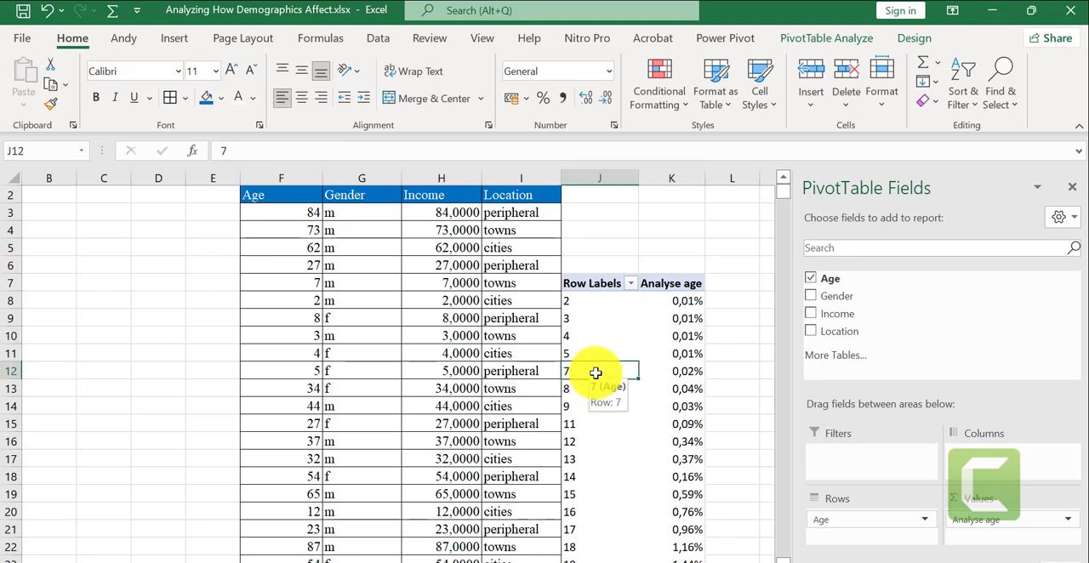
{"action": "right_click", "coordinate": [595, 372]}
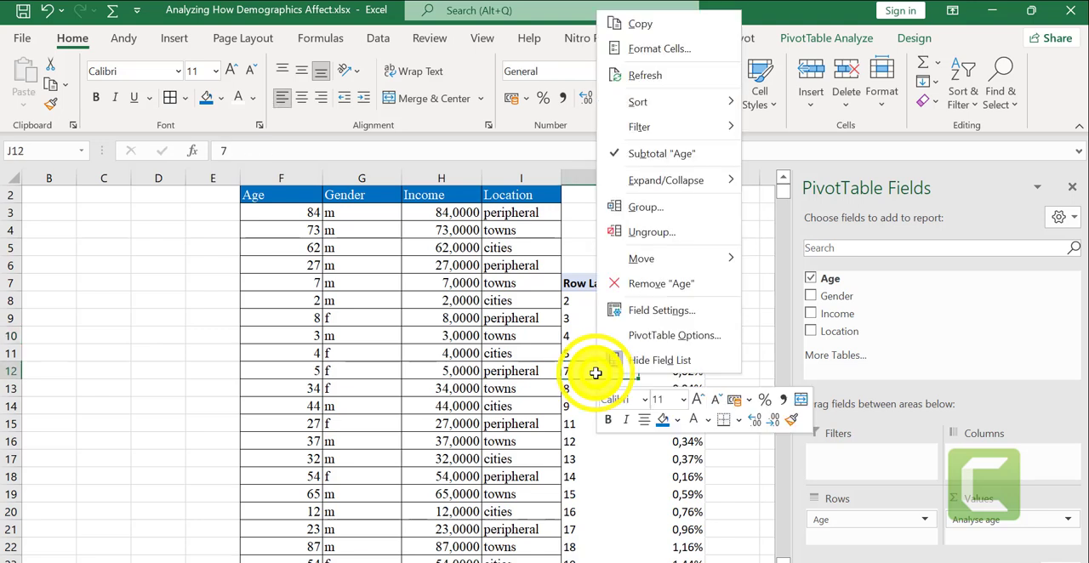
{"action": "left_click", "coordinate": [693, 212]}
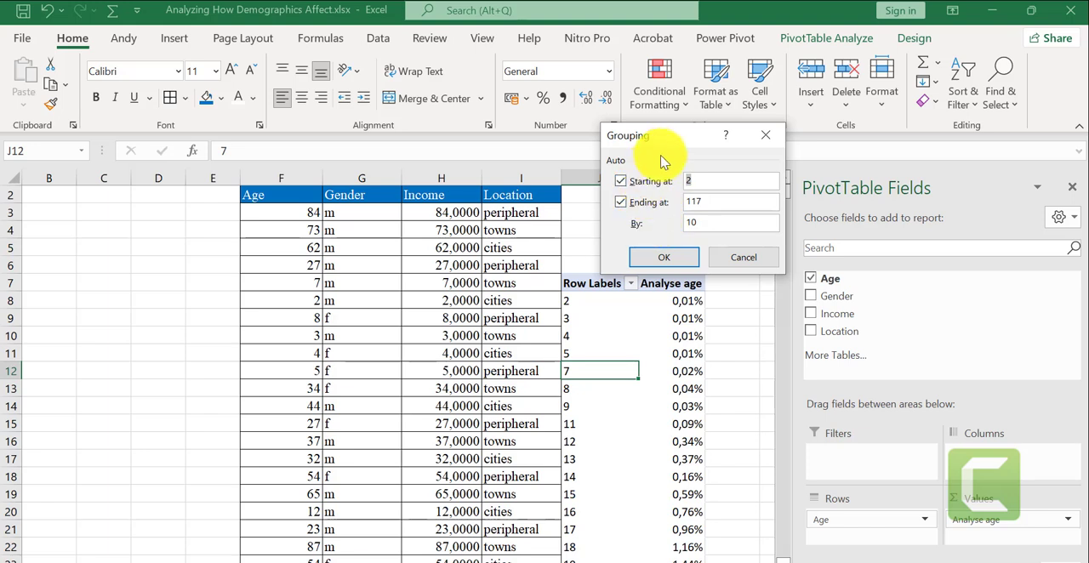
{"action": "left_click_drag", "start_coordinate": [685, 142], "coordinate": [742, 130]}
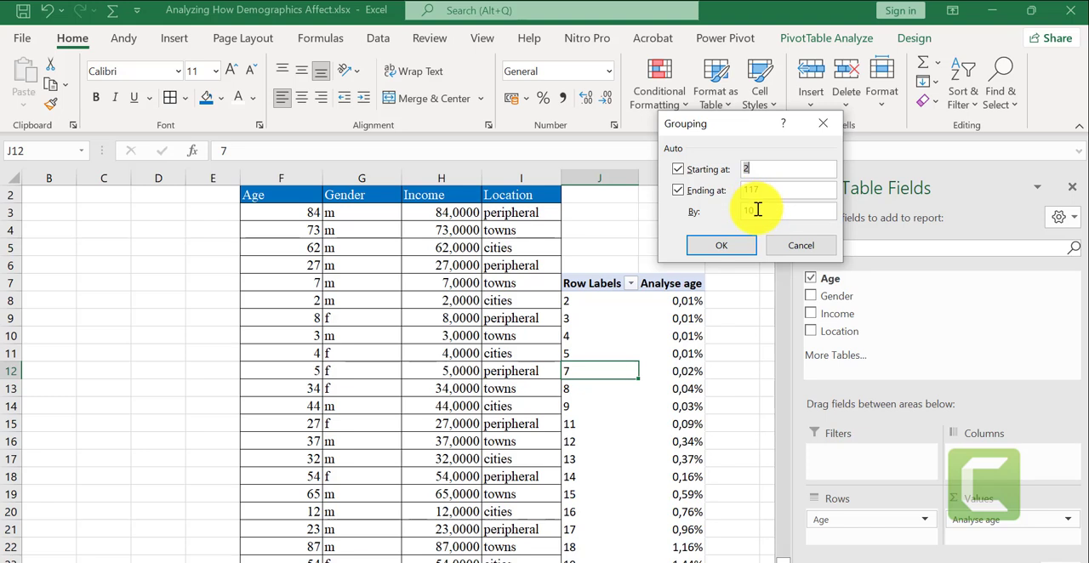
{"action": "left_click", "coordinate": [747, 245]}
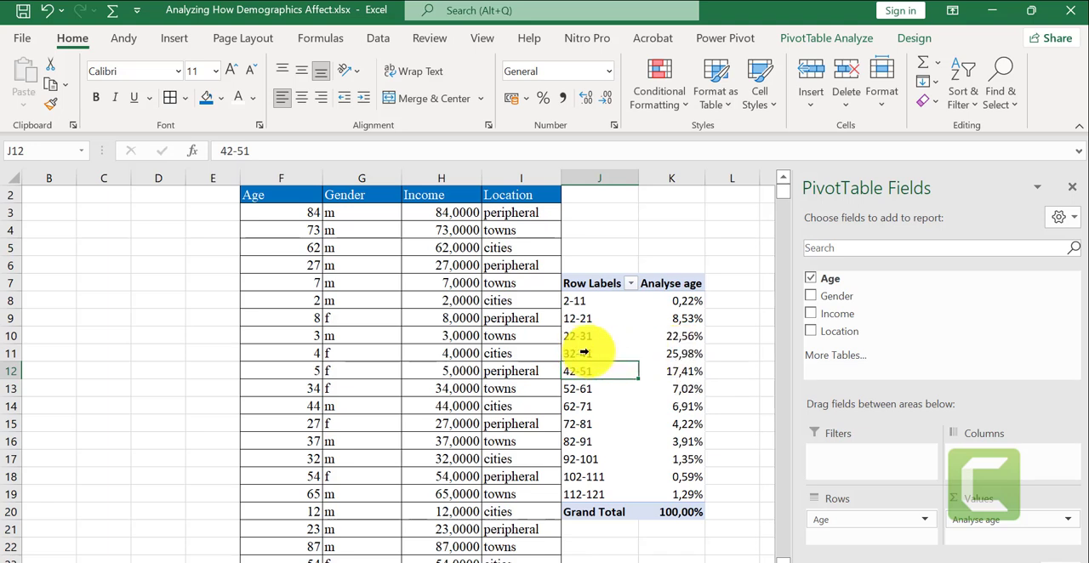
{"action": "left_click", "coordinate": [682, 348]}
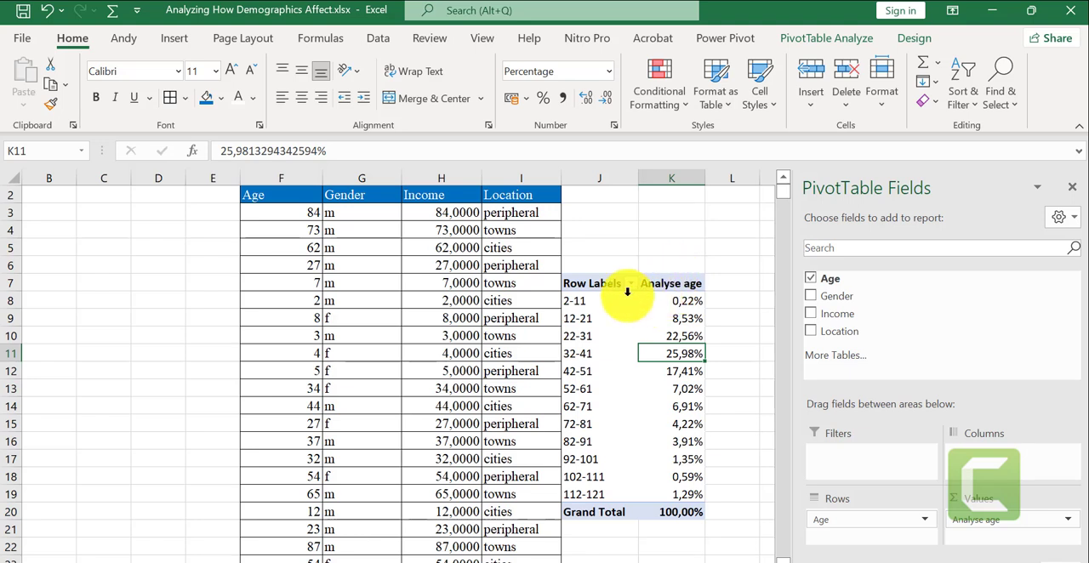
{"action": "left_click", "coordinate": [644, 405]}
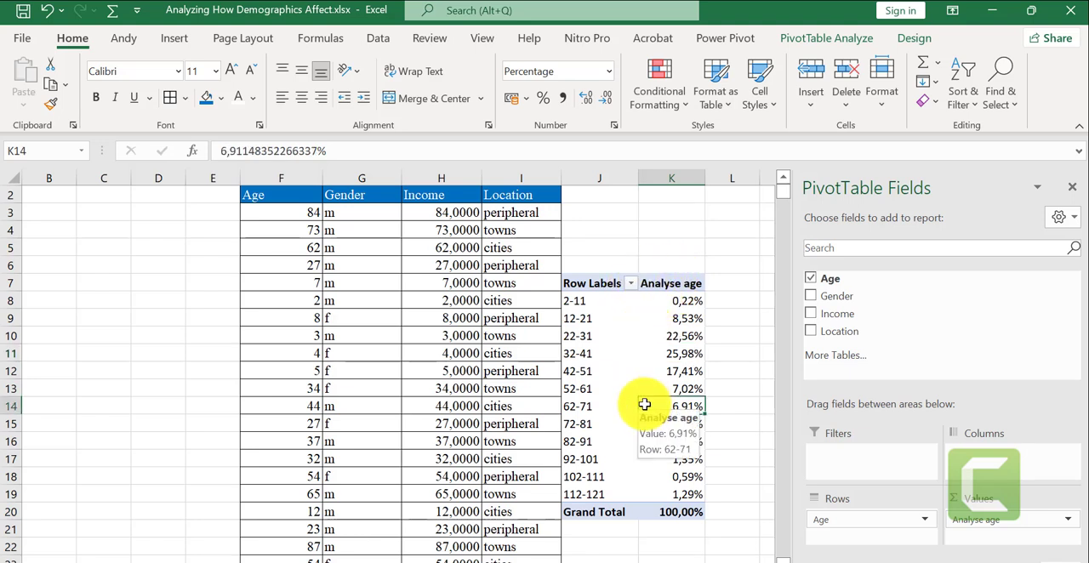